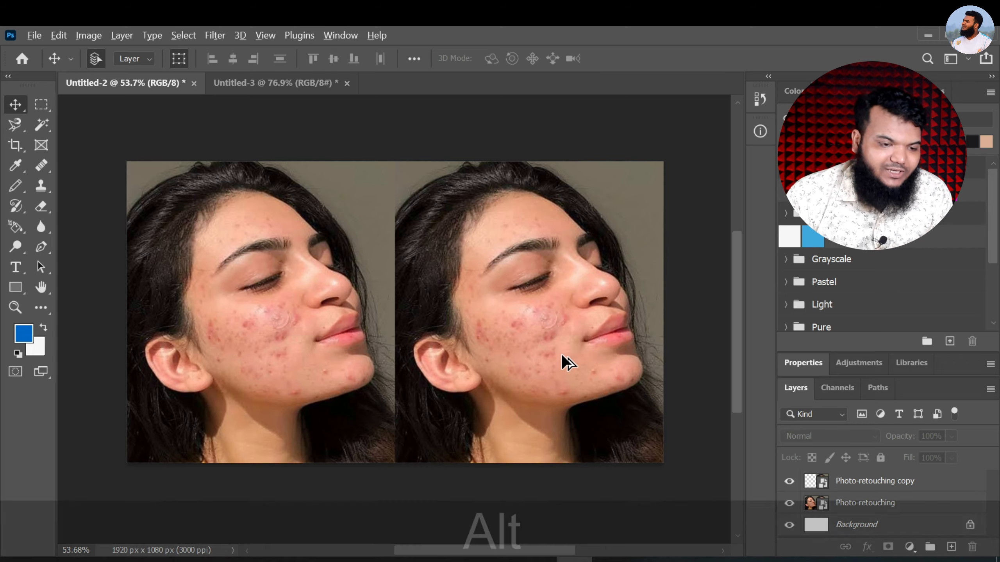
Patch the cluster of pimples below the mouth corner on the first face with nearby clean skin, using the Patch tool
{"action": "scroll", "coordinate": [561, 354], "scroll_direction": "up", "scroll_amount": 2}
{"action": "key", "text": "space"}
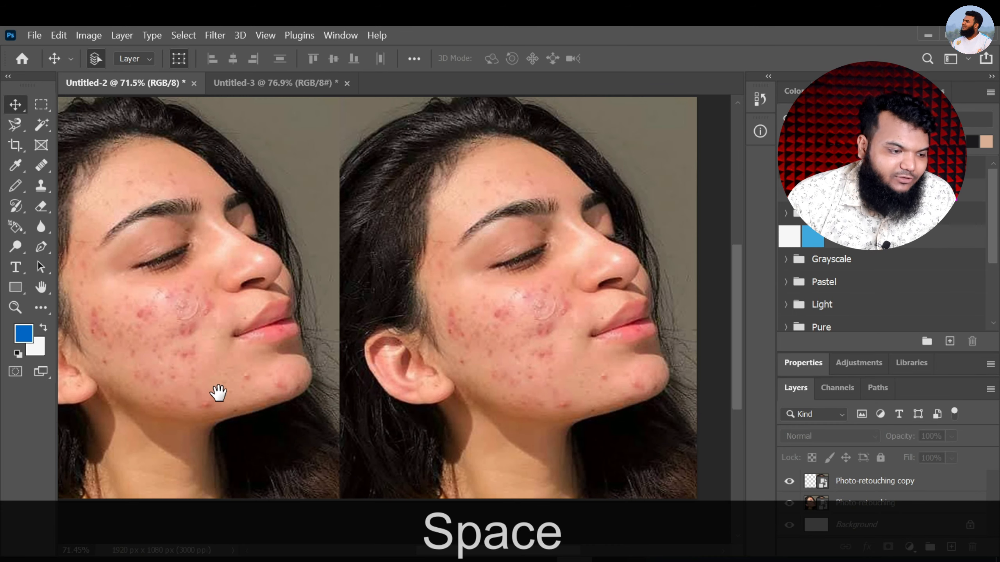
{"action": "left_click_drag", "start_coordinate": [218, 395], "coordinate": [328, 395]}
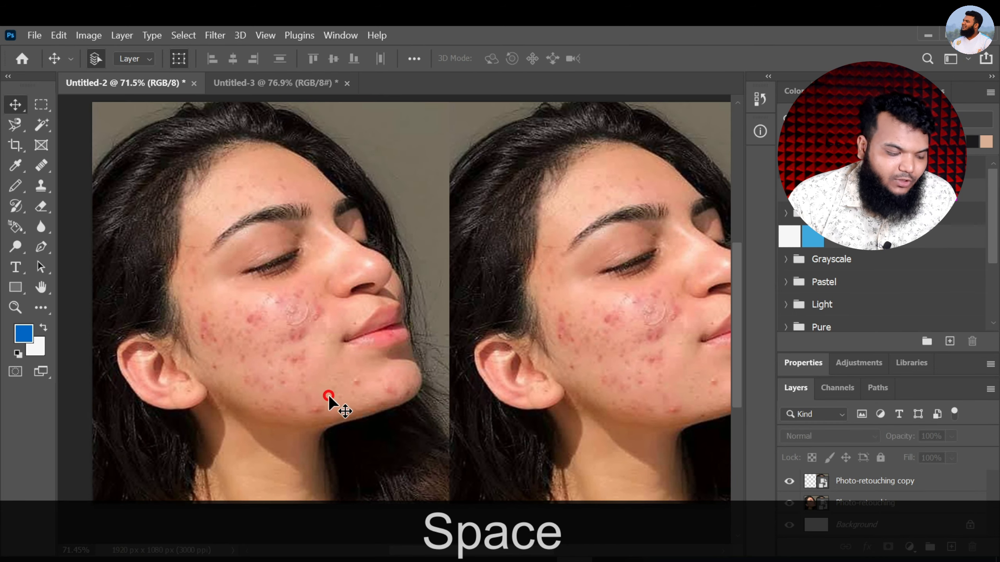
{"action": "key", "text": "alt"}
{"action": "scroll", "coordinate": [248, 361], "scroll_direction": "up", "scroll_amount": 1}
{"action": "scroll", "coordinate": [194, 342], "scroll_direction": "up", "scroll_amount": 2}
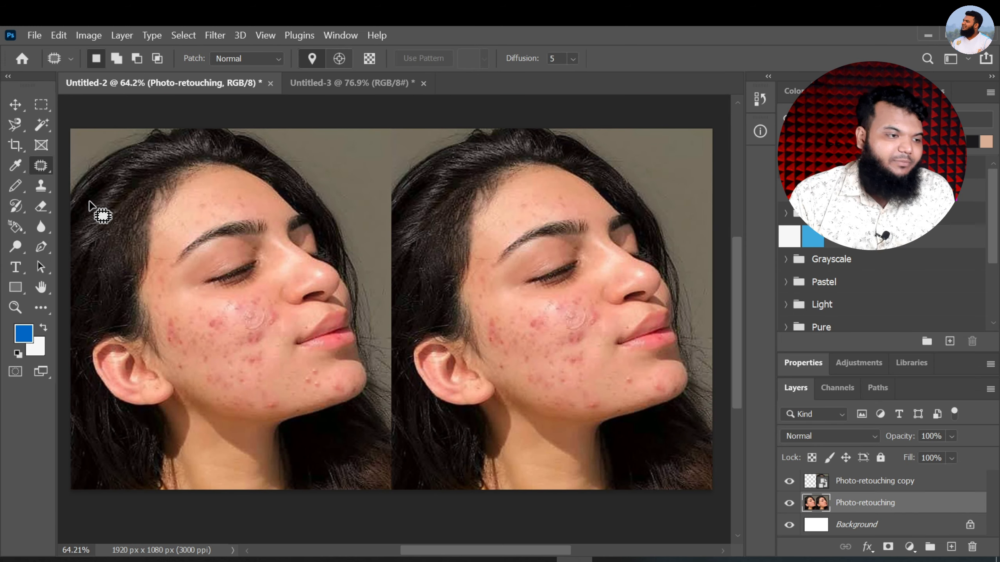
{"action": "right_click", "coordinate": [39, 164]}
{"action": "left_click", "coordinate": [97, 192]}
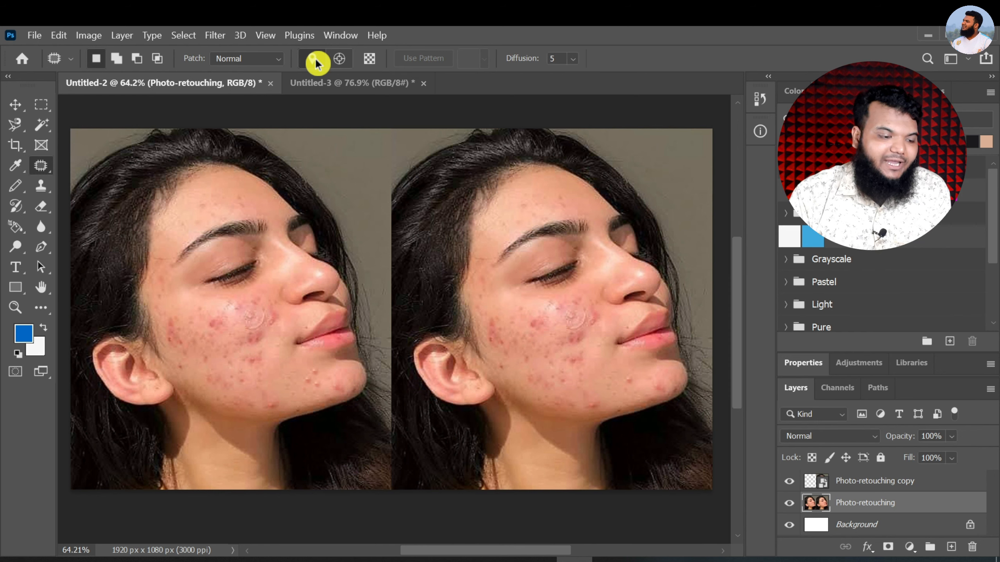
{"action": "scroll", "coordinate": [256, 394], "scroll_direction": "up", "scroll_amount": 8}
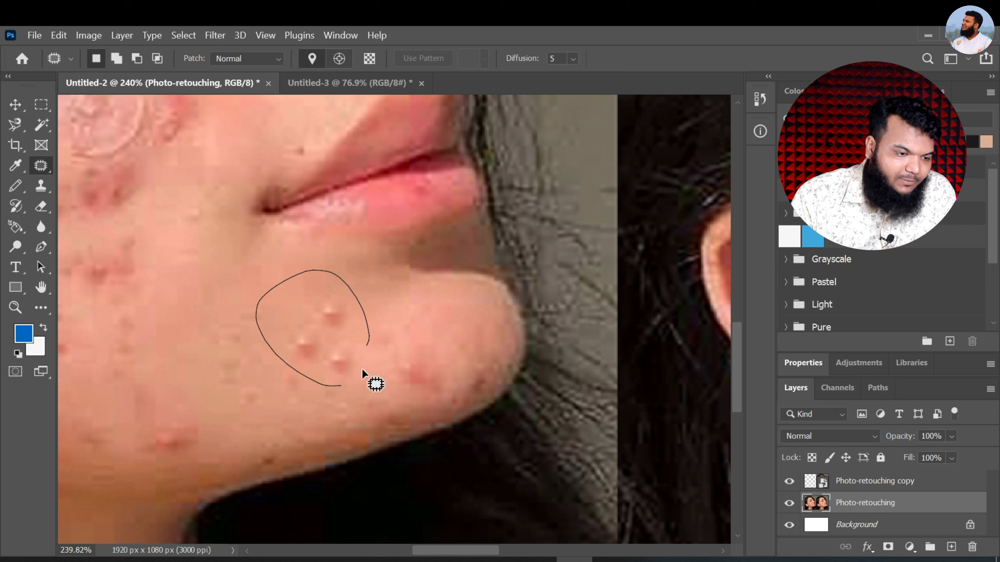
{"action": "mouse_move", "coordinate": [362, 370]}
{"action": "left_mouse_down"}
{"action": "mouse_move", "coordinate": [367, 340]}
{"action": "mouse_move", "coordinate": [271, 309]}
{"action": "mouse_move", "coordinate": [241, 281]}
{"action": "left_mouse_up"}
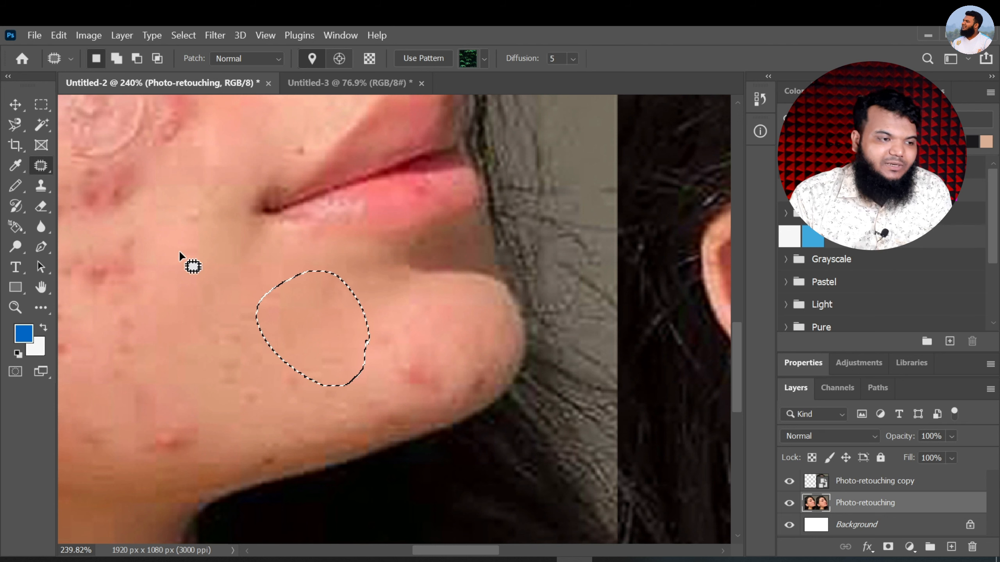
Patch the single red pimple on the lower jaw of the first face with clean skin just above it
{"action": "left_click", "coordinate": [16, 104]}
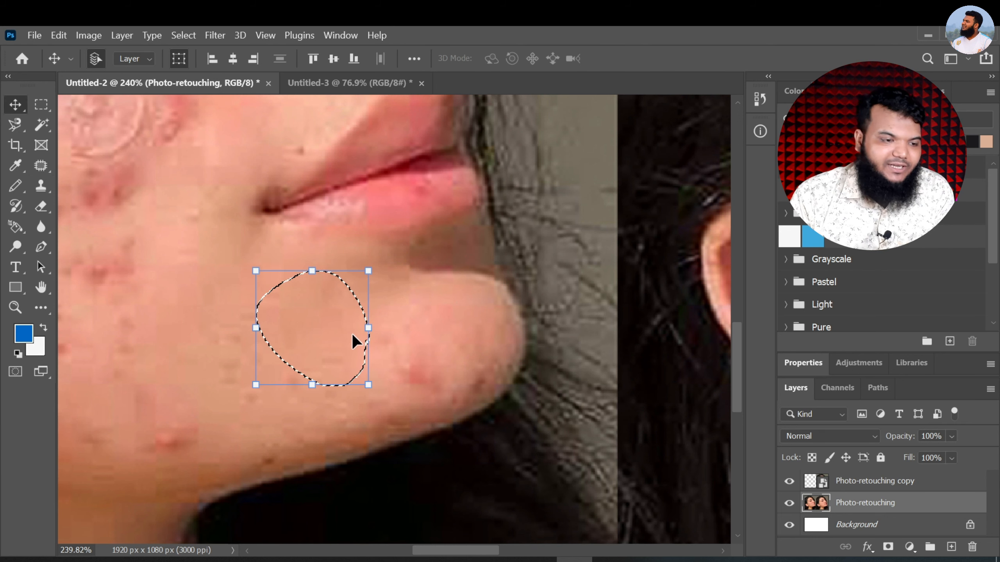
{"action": "scroll", "coordinate": [204, 455], "scroll_direction": "up", "scroll_amount": 1}
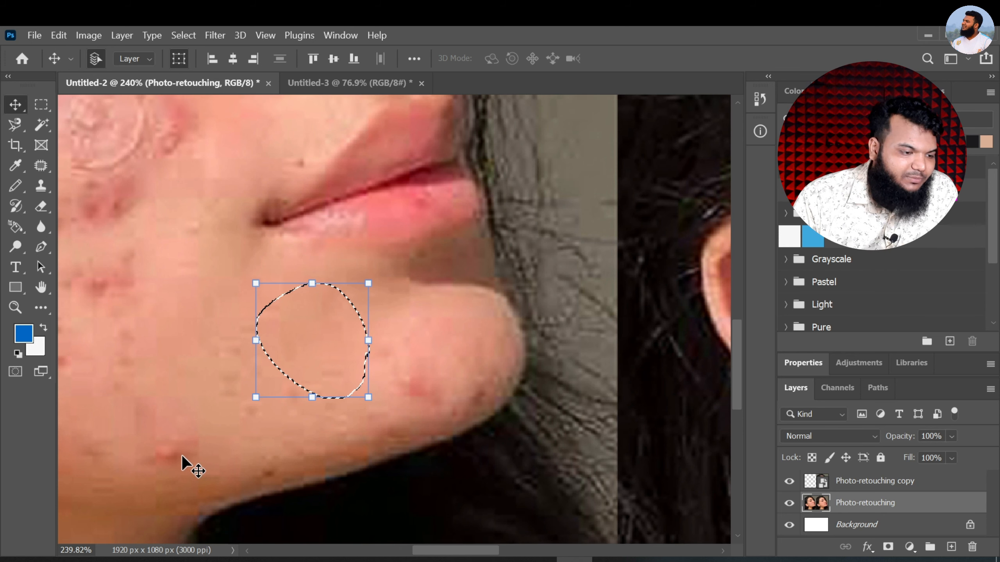
{"action": "scroll", "coordinate": [181, 455], "scroll_direction": "down", "scroll_amount": 1}
{"action": "left_click", "coordinate": [41, 166]}
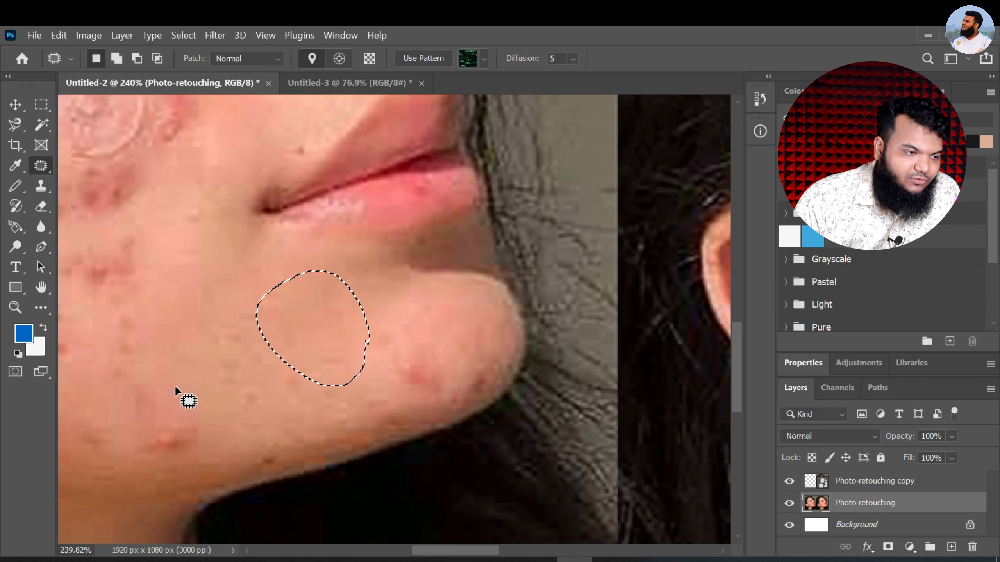
{"action": "mouse_move", "coordinate": [180, 408]}
{"action": "left_mouse_down"}
{"action": "mouse_move", "coordinate": [139, 407]}
{"action": "mouse_move", "coordinate": [140, 449]}
{"action": "left_mouse_up"}
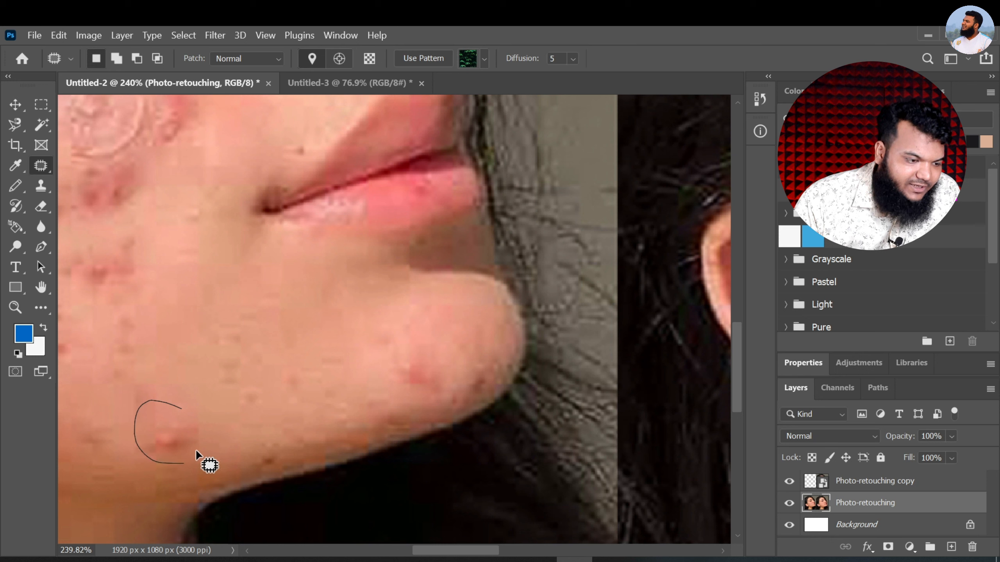
{"action": "left_click_drag", "start_coordinate": [175, 402], "coordinate": [221, 370]}
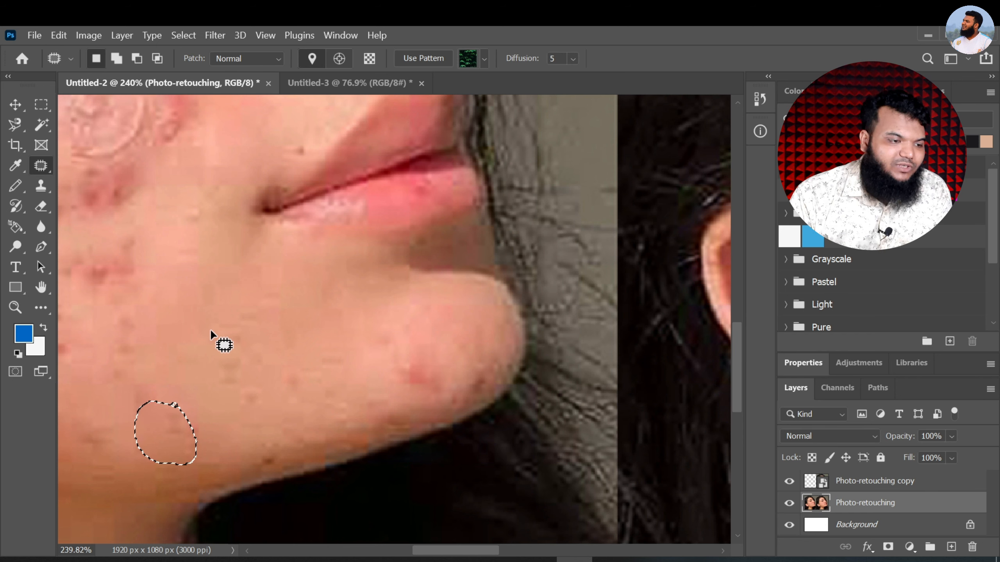
Outline the blemished lower cheek area and patch it with the smooth skin between the mouth and chin
{"action": "key", "text": "space"}
{"action": "left_click_drag", "start_coordinate": [183, 302], "coordinate": [411, 338]}
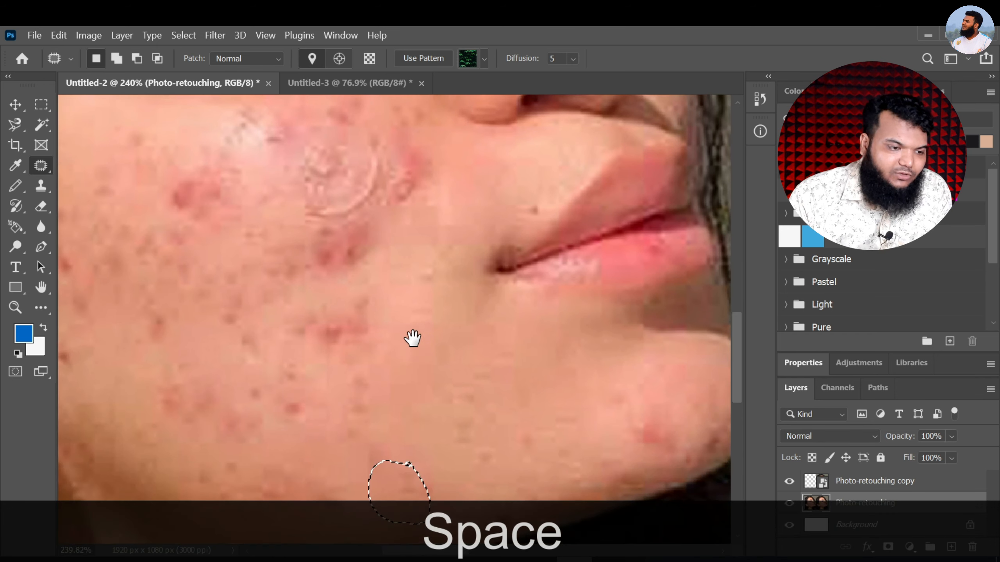
{"action": "mouse_move", "coordinate": [382, 292]}
{"action": "left_mouse_down"}
{"action": "mouse_move", "coordinate": [269, 268]}
{"action": "mouse_move", "coordinate": [181, 289]}
{"action": "left_mouse_up"}
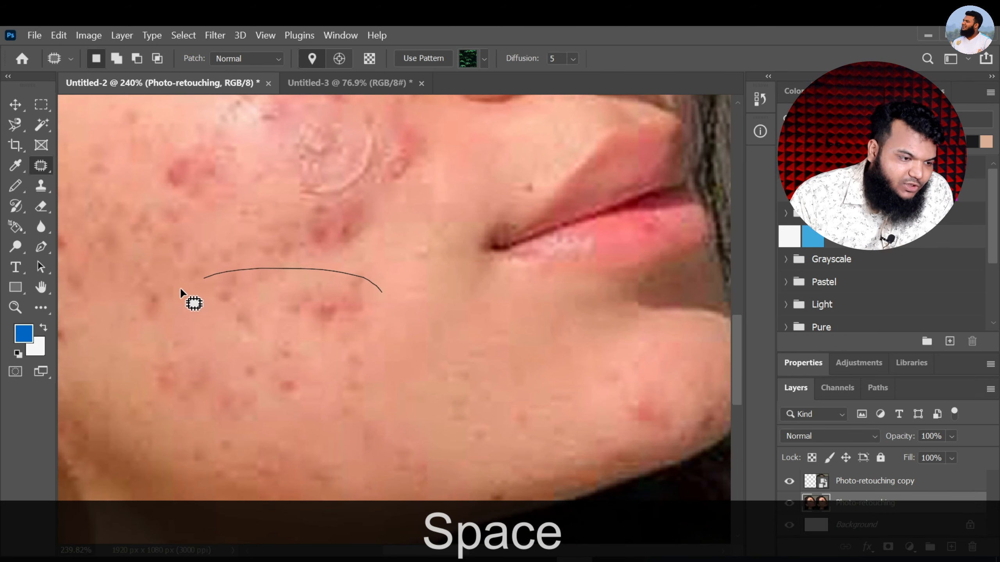
{"action": "mouse_move", "coordinate": [150, 374]}
{"action": "left_mouse_down"}
{"action": "mouse_move", "coordinate": [286, 432]}
{"action": "mouse_move", "coordinate": [385, 348]}
{"action": "mouse_move", "coordinate": [372, 281]}
{"action": "left_mouse_up"}
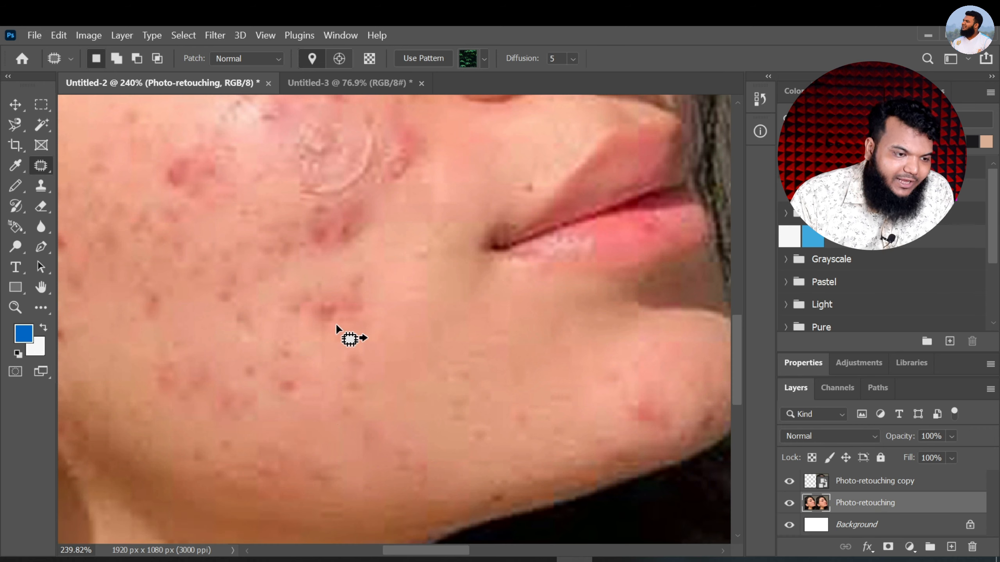
{"action": "left_click_drag", "start_coordinate": [313, 326], "coordinate": [531, 343]}
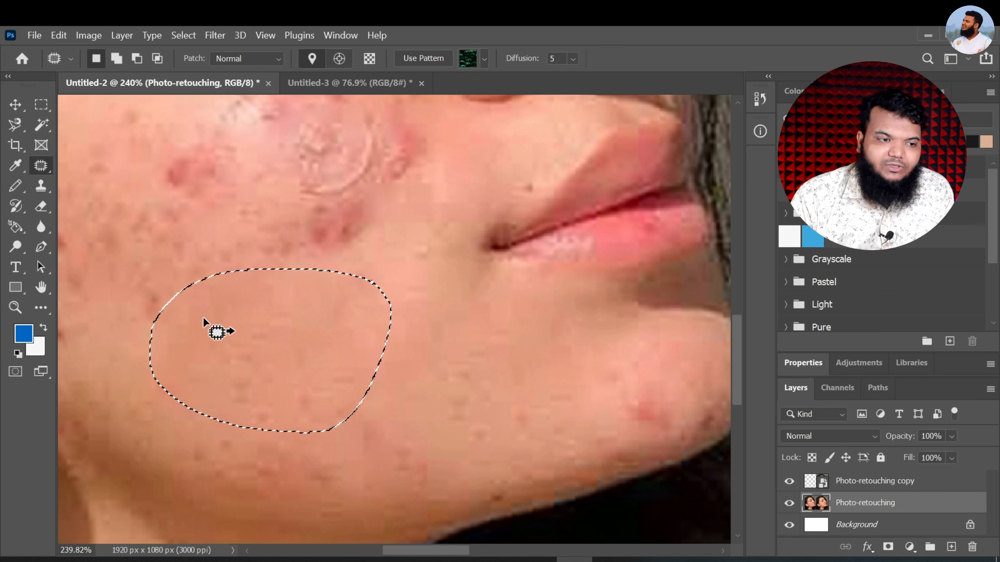
Clear the selection, outline the large acne area on the upper cheek and patch it with the cleaned skin below
{"action": "scroll", "coordinate": [298, 404], "scroll_direction": "up", "scroll_amount": 2}
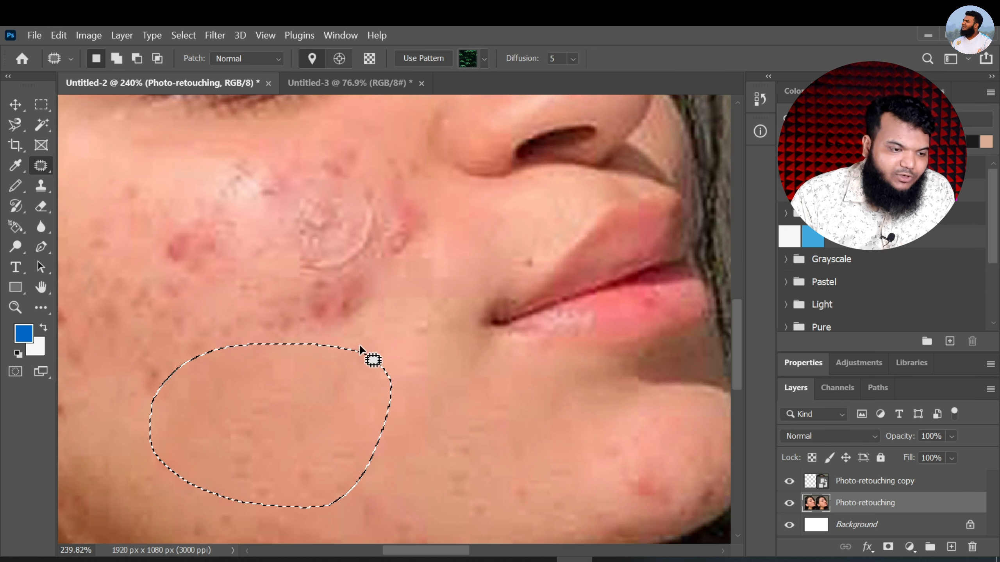
{"action": "left_click_drag", "start_coordinate": [350, 349], "coordinate": [380, 368]}
{"action": "key", "text": "ctrl+d"}
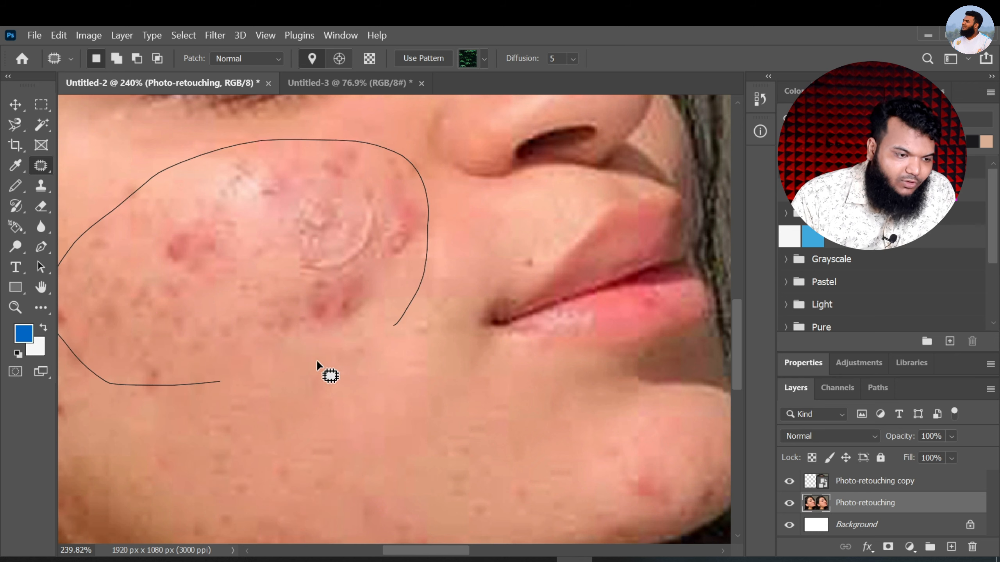
{"action": "left_click_drag", "start_coordinate": [420, 310], "coordinate": [397, 318]}
{"action": "mouse_move", "coordinate": [279, 252]}
{"action": "left_mouse_down"}
{"action": "mouse_move", "coordinate": [343, 408]}
{"action": "mouse_move", "coordinate": [383, 470]}
{"action": "left_mouse_up"}
Outline the red spots on the chin tip and patch them with clean skin from beside the chin
{"action": "scroll", "coordinate": [394, 436], "scroll_direction": "down", "scroll_amount": 2}
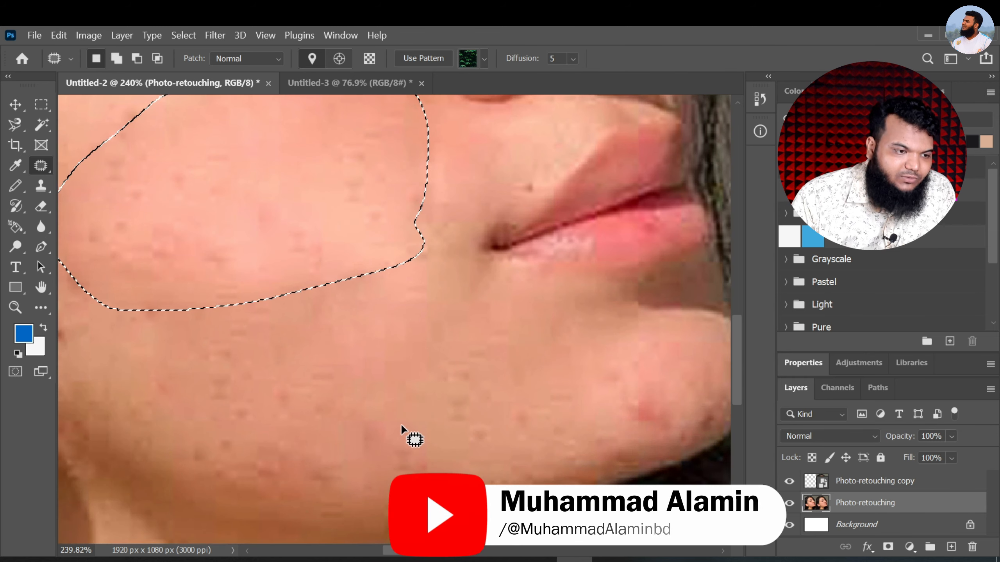
{"action": "scroll", "coordinate": [391, 416], "scroll_direction": "down", "scroll_amount": 5}
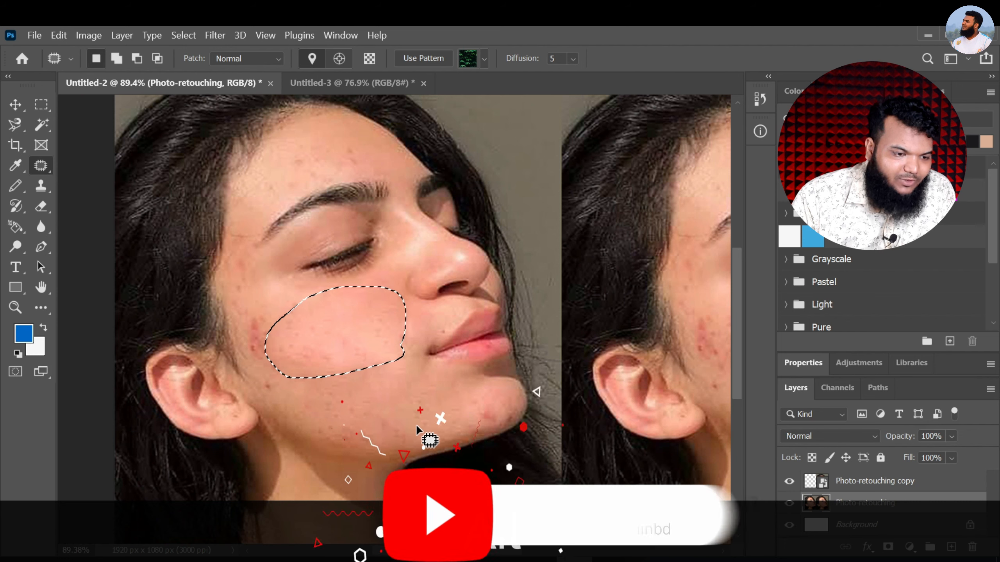
{"action": "scroll", "coordinate": [513, 449], "scroll_direction": "up", "scroll_amount": 5}
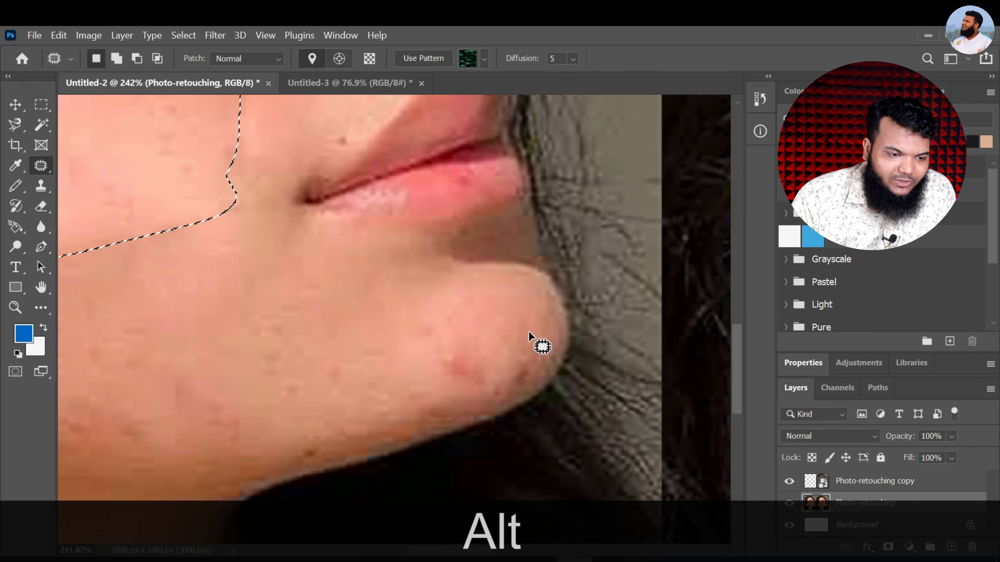
{"action": "mouse_move", "coordinate": [536, 335]}
{"action": "left_mouse_down"}
{"action": "mouse_move", "coordinate": [377, 328]}
{"action": "mouse_move", "coordinate": [352, 402]}
{"action": "mouse_move", "coordinate": [512, 412]}
{"action": "mouse_move", "coordinate": [523, 338]}
{"action": "mouse_move", "coordinate": [476, 329]}
{"action": "left_mouse_up"}
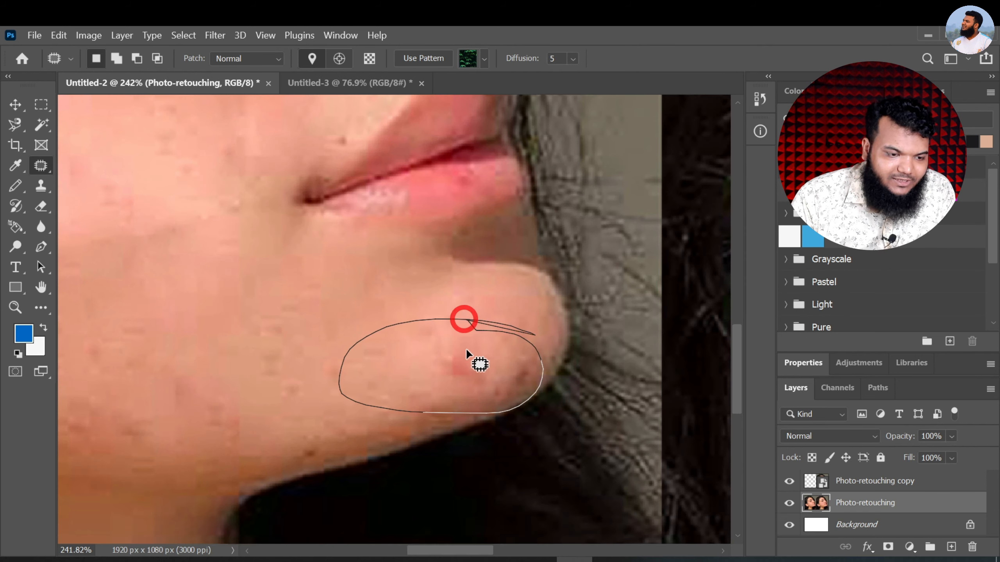
{"action": "left_click_drag", "start_coordinate": [390, 337], "coordinate": [366, 333]}
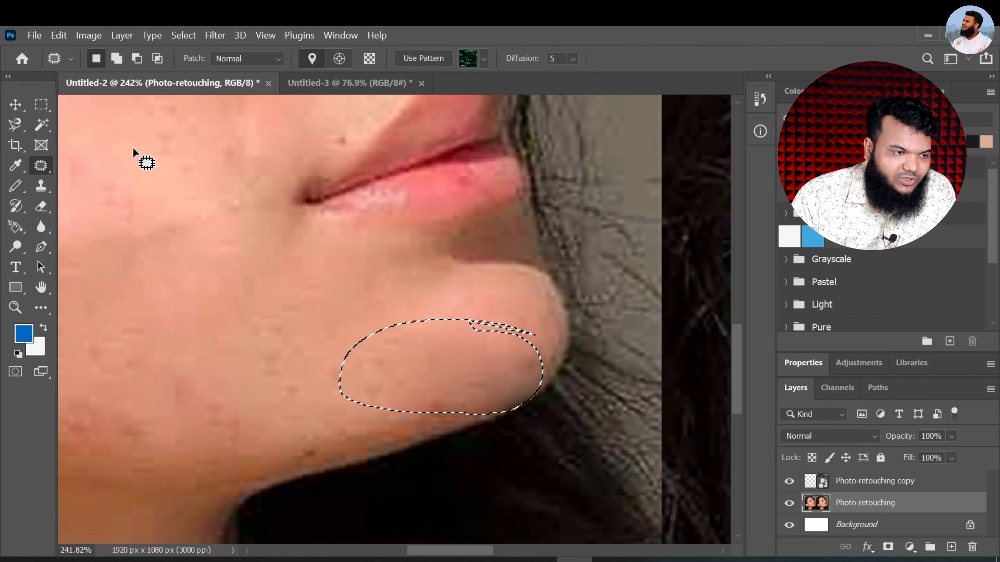
Outline the red marks on the cheek beside the ear and patch them with clearer facial skin
{"action": "left_click", "coordinate": [16, 104]}
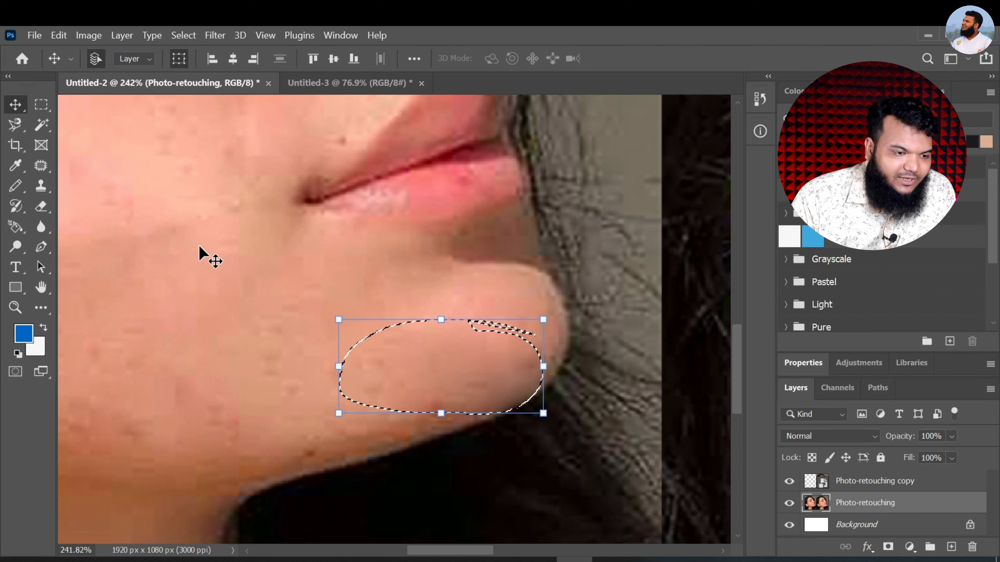
{"action": "key", "text": "space"}
{"action": "left_click_drag", "start_coordinate": [179, 286], "coordinate": [673, 429]}
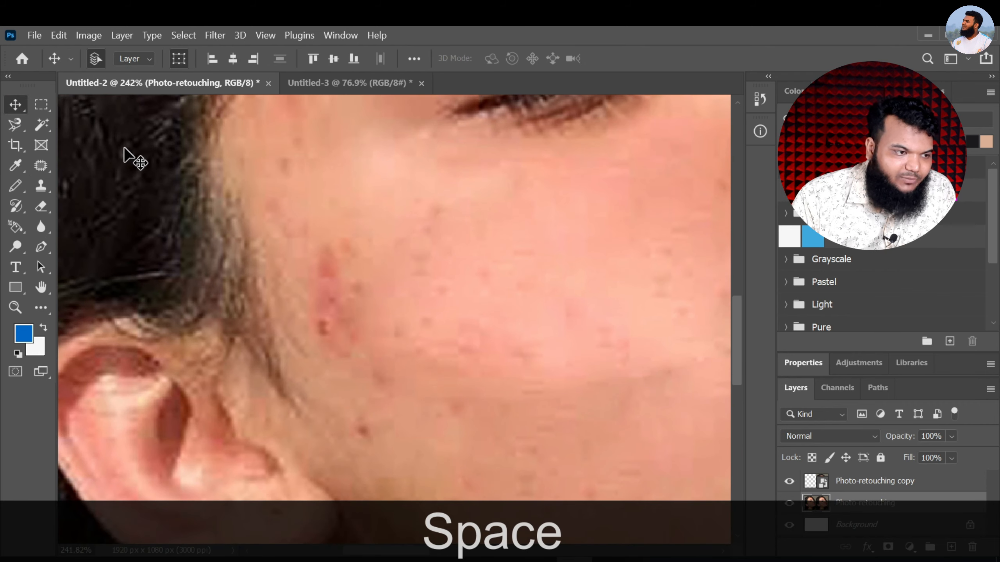
{"action": "left_click", "coordinate": [41, 166]}
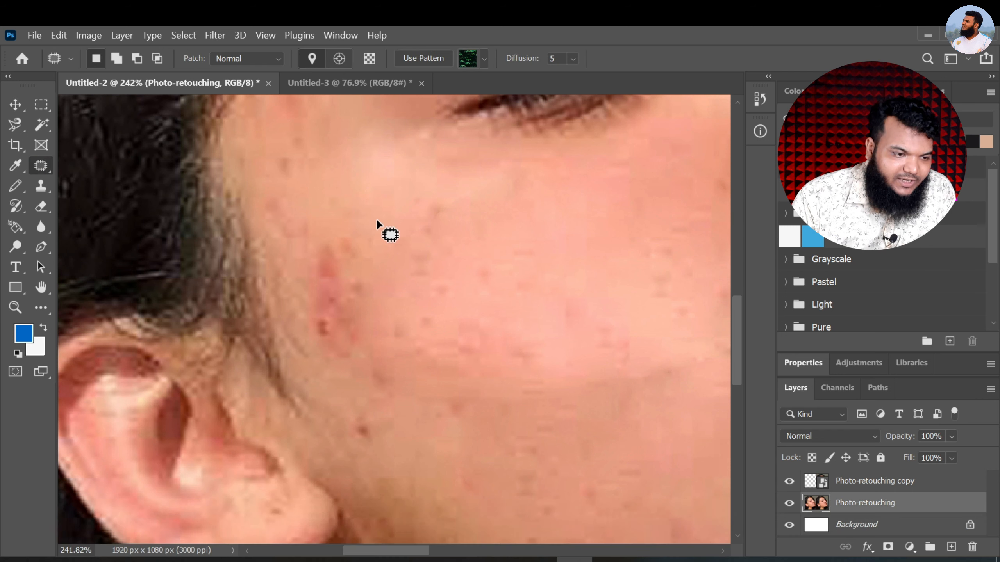
{"action": "left_click_drag", "start_coordinate": [324, 228], "coordinate": [335, 215]}
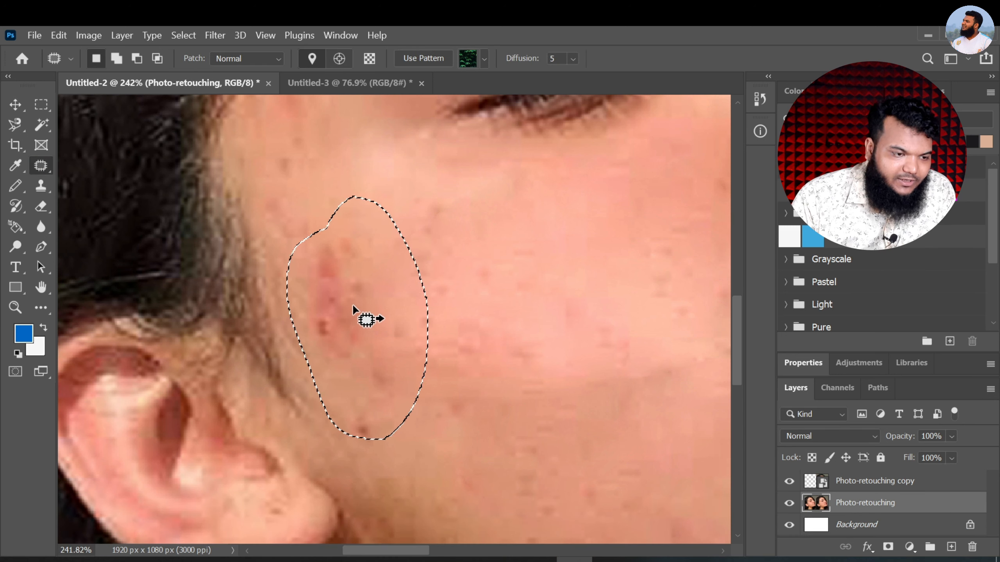
{"action": "left_click_drag", "start_coordinate": [351, 307], "coordinate": [314, 107]}
Compare the retouched cheek and chin of the first face with the unretouched copy beside it
{"action": "scroll", "coordinate": [414, 350], "scroll_direction": "down", "scroll_amount": 3}
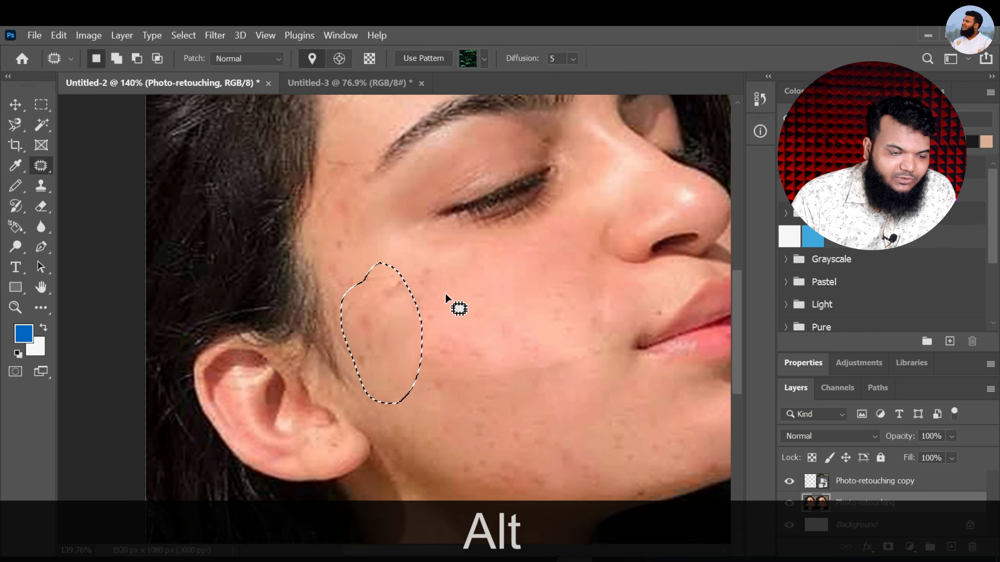
{"action": "scroll", "coordinate": [521, 347], "scroll_direction": "down", "scroll_amount": 1}
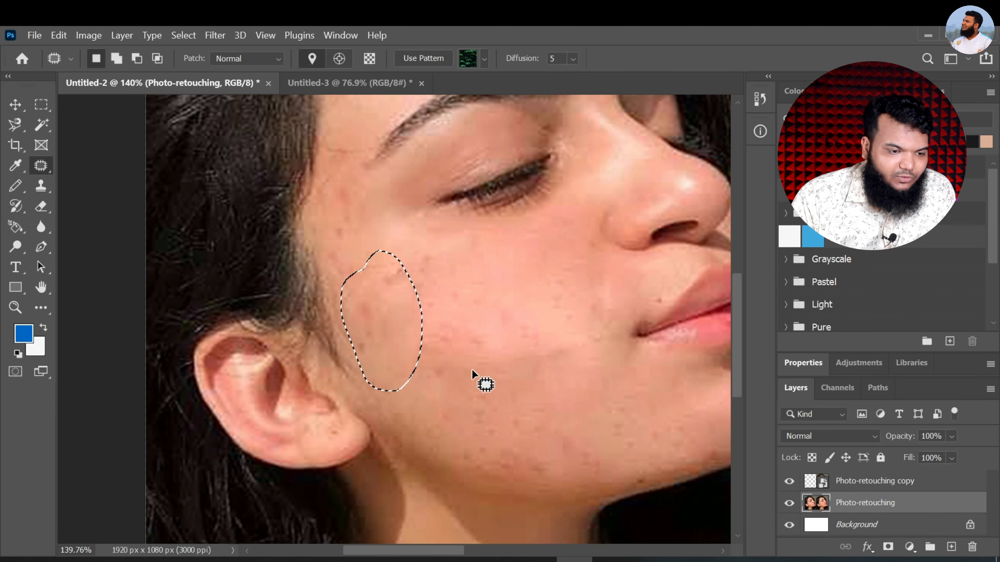
{"action": "key", "text": "v"}
{"action": "left_click_drag", "start_coordinate": [528, 349], "coordinate": [440, 352]}
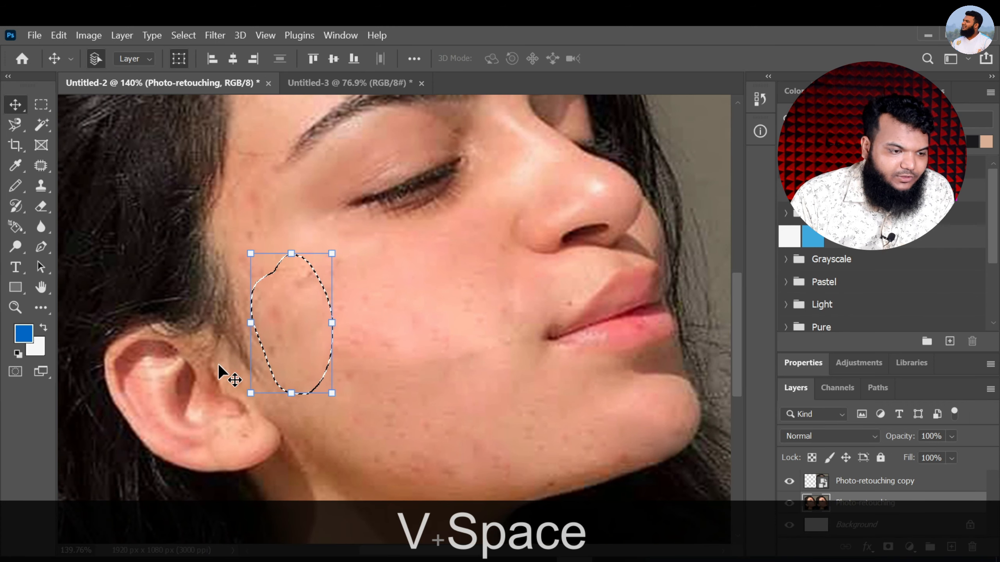
{"action": "left_click", "coordinate": [779, 472]}
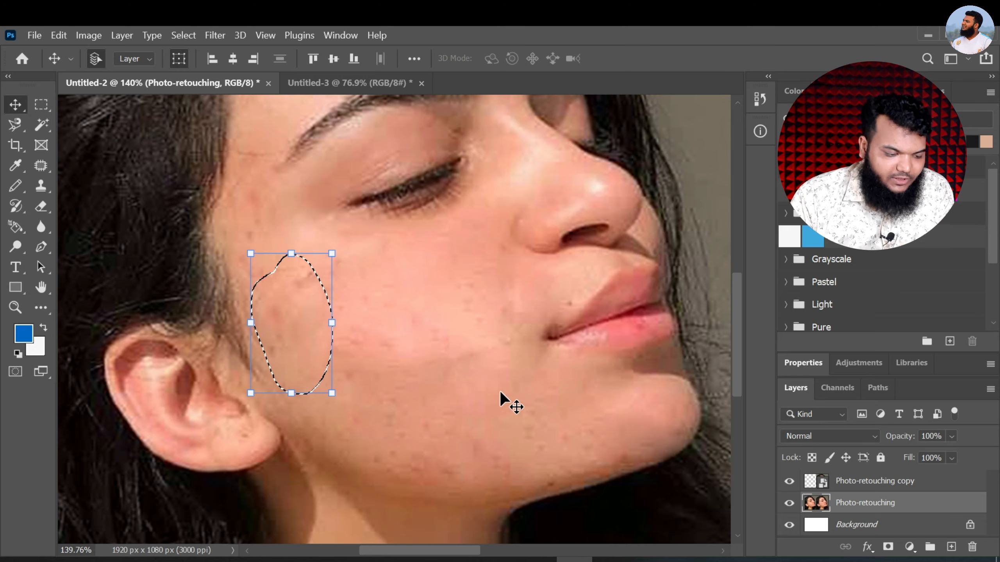
{"action": "scroll", "coordinate": [486, 394], "scroll_direction": "down", "scroll_amount": 5, "text": "alt"}
{"action": "scroll", "coordinate": [502, 382], "scroll_direction": "up", "scroll_amount": 4, "text": "alt"}
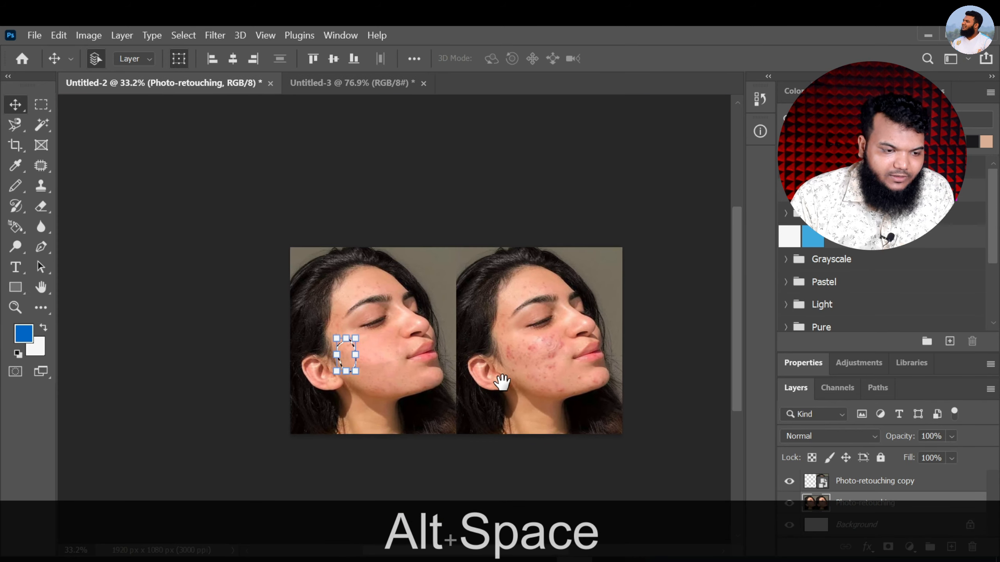
Look at the portraits in the Untitled-3 document, and return to Untitled-2 with the Photo-retouching layer selected
{"action": "left_click", "coordinate": [112, 144]}
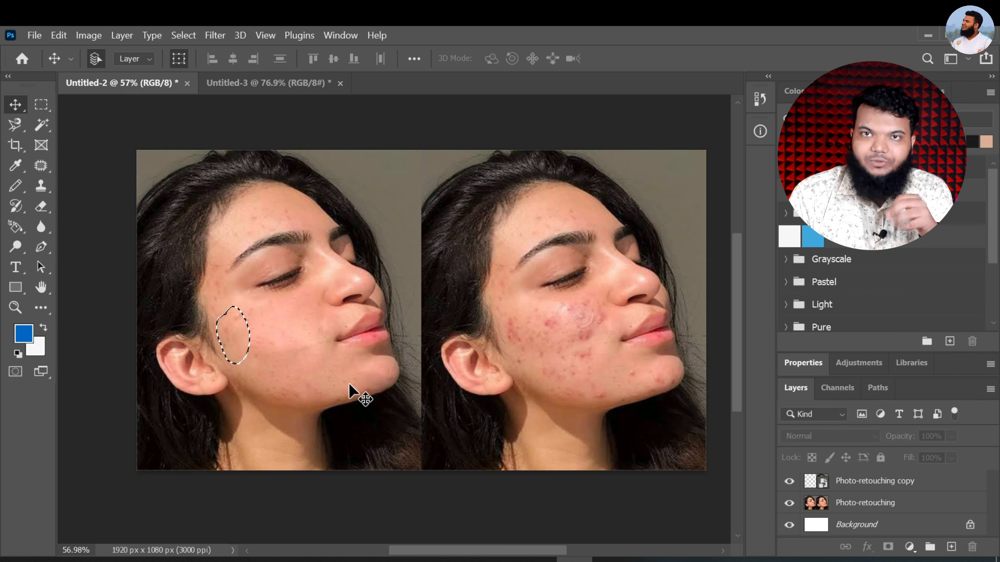
{"action": "left_click", "coordinate": [267, 84]}
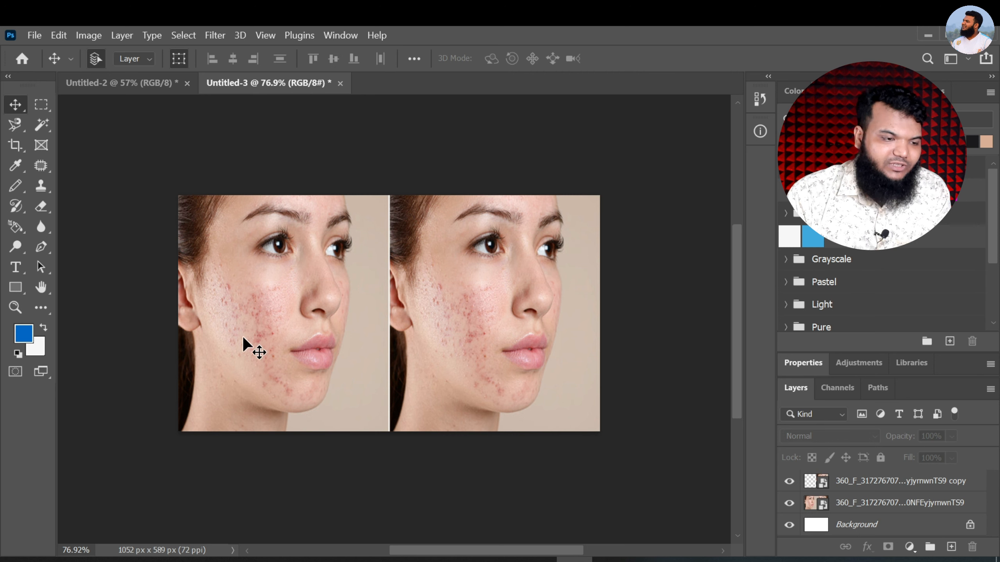
{"action": "left_click", "coordinate": [143, 83]}
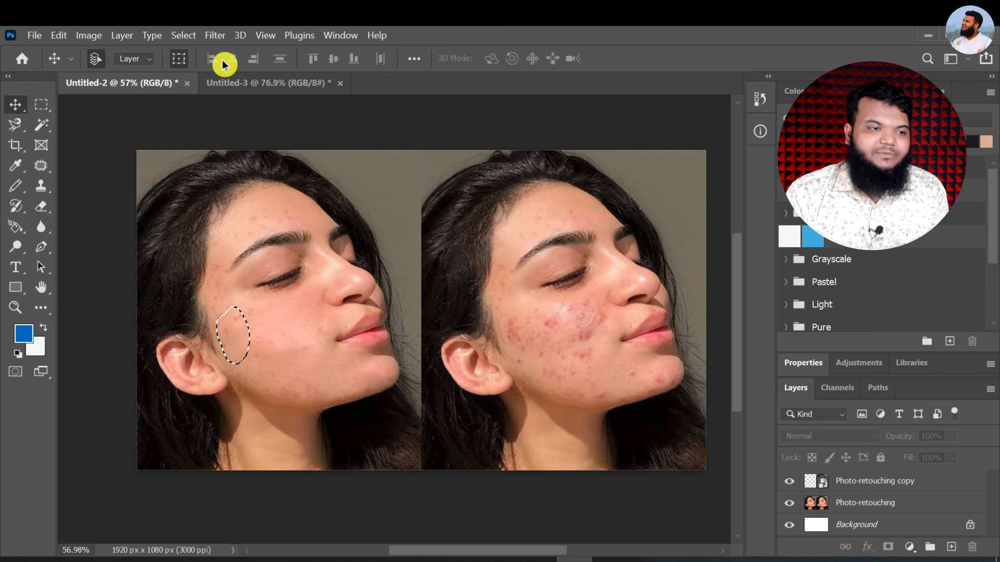
{"action": "left_click", "coordinate": [240, 347]}
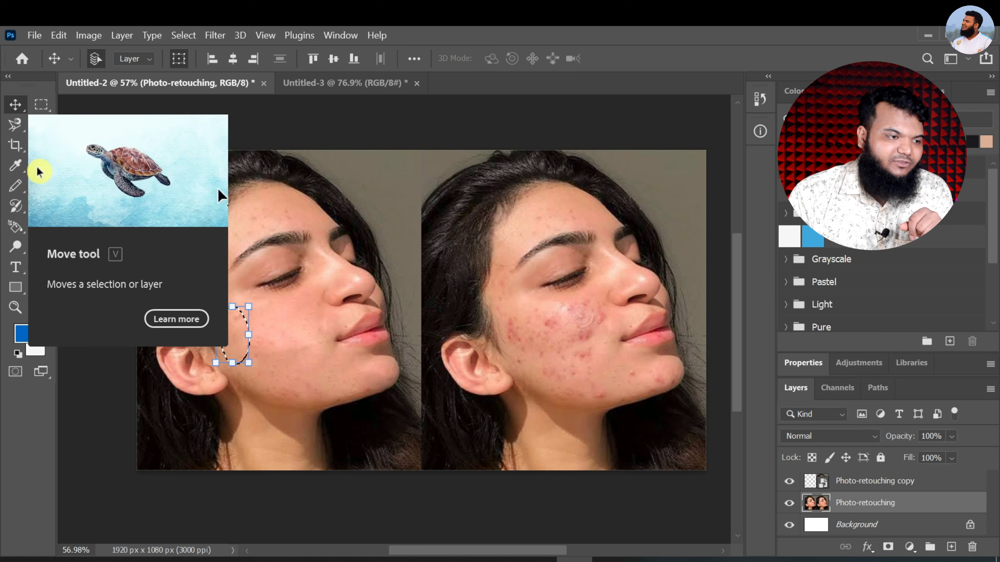
Set the Patch tool to Destination mode, with the Photo-retouching copy layer selected in Untitled-2
{"action": "left_click", "coordinate": [41, 166]}
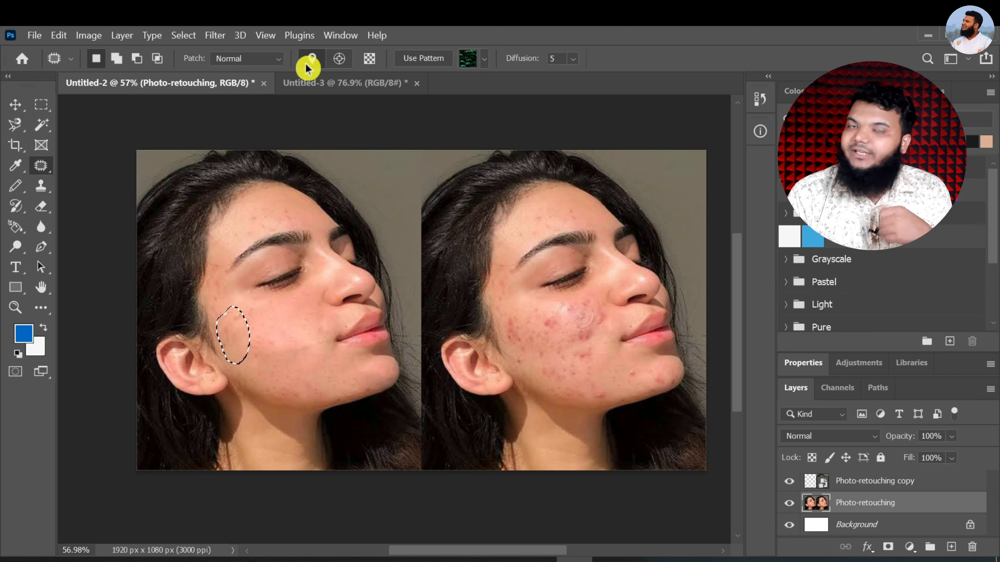
{"action": "left_click", "coordinate": [331, 84]}
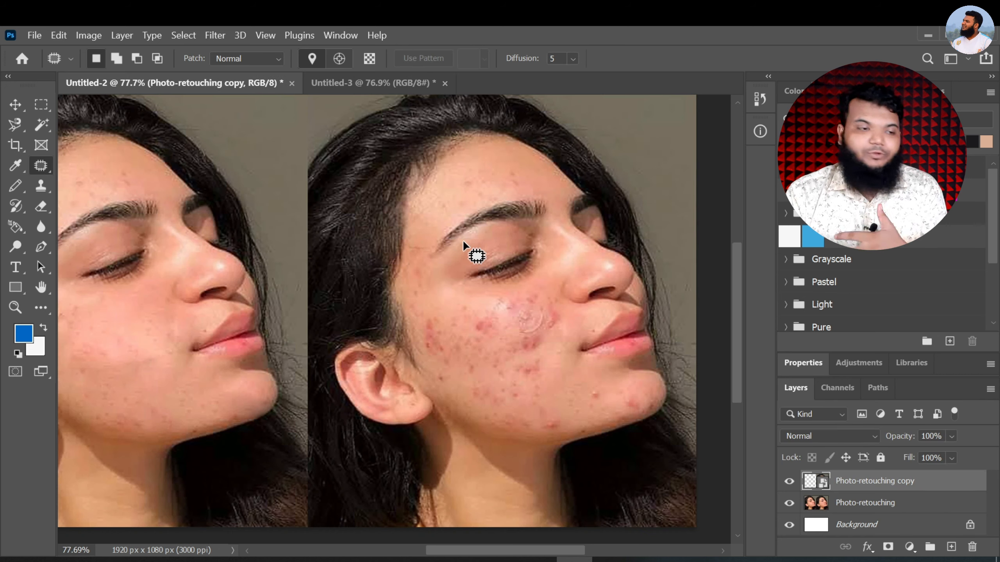
{"action": "left_click", "coordinate": [346, 63]}
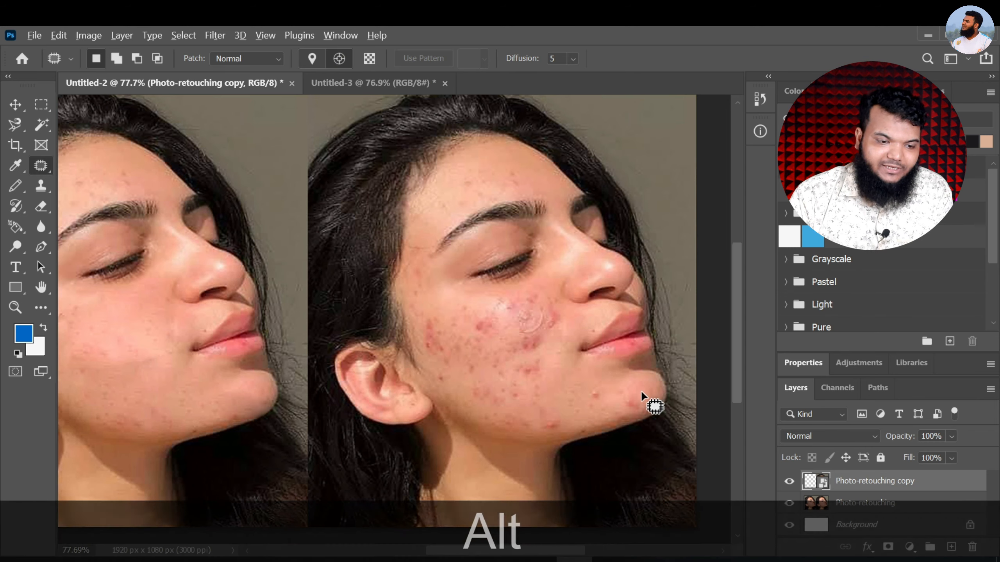
Outline the pimple on the second face's chin below the mouth corner, and rasterize the smart object so it can be patched
{"action": "scroll", "coordinate": [615, 429], "scroll_direction": "up", "scroll_amount": 4}
{"action": "scroll", "coordinate": [614, 427], "scroll_direction": "up", "scroll_amount": 3, "text": "alt"}
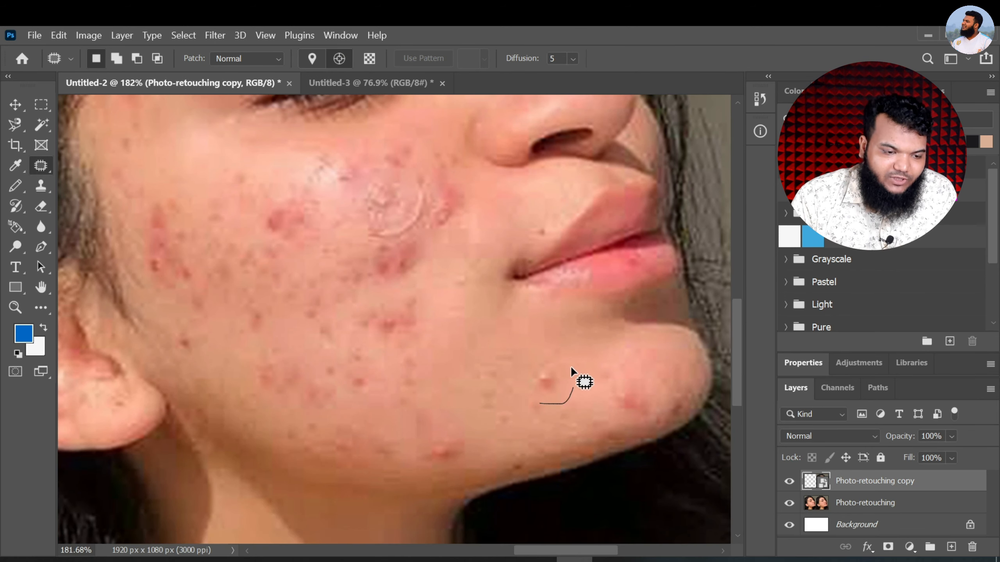
{"action": "mouse_move", "coordinate": [570, 366]}
{"action": "left_mouse_down"}
{"action": "mouse_move", "coordinate": [526, 363]}
{"action": "mouse_move", "coordinate": [519, 378]}
{"action": "mouse_move", "coordinate": [545, 400]}
{"action": "left_mouse_up"}
{"action": "left_click", "coordinate": [551, 384]}
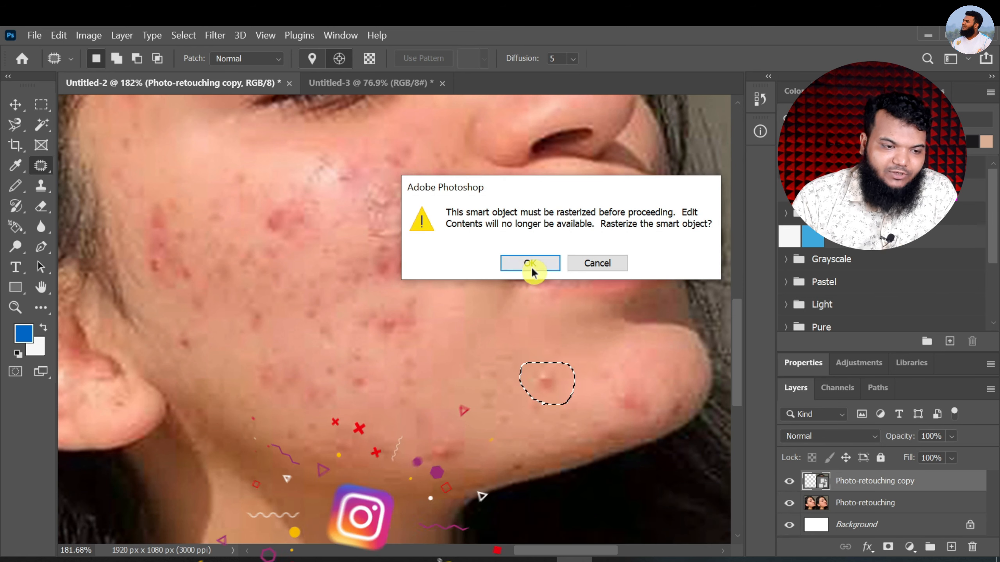
{"action": "left_click", "coordinate": [532, 268]}
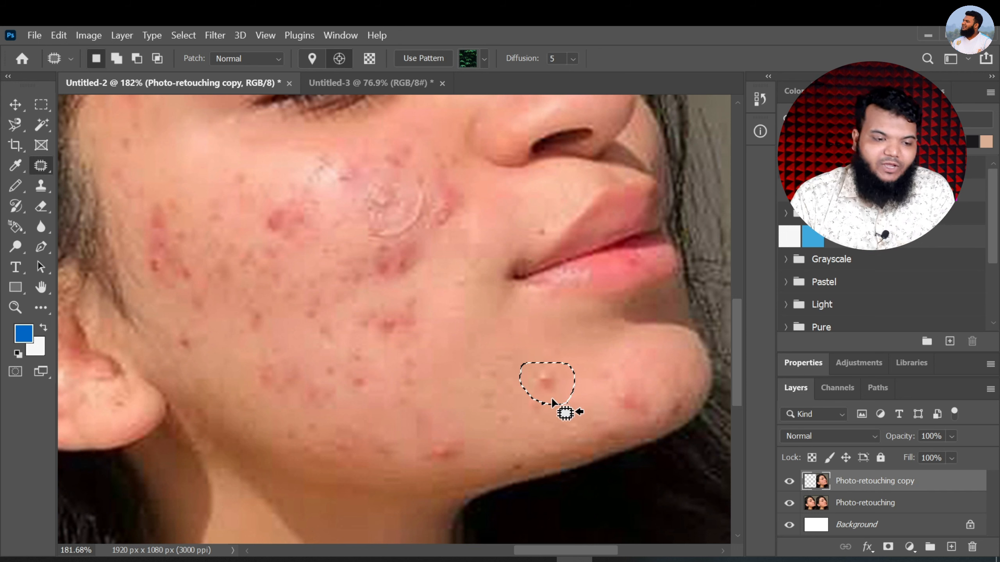
Place copies of the outlined pimple at several spots across the chin and lower cheek with the Patch tool
{"action": "left_click_drag", "start_coordinate": [550, 388], "coordinate": [484, 389]}
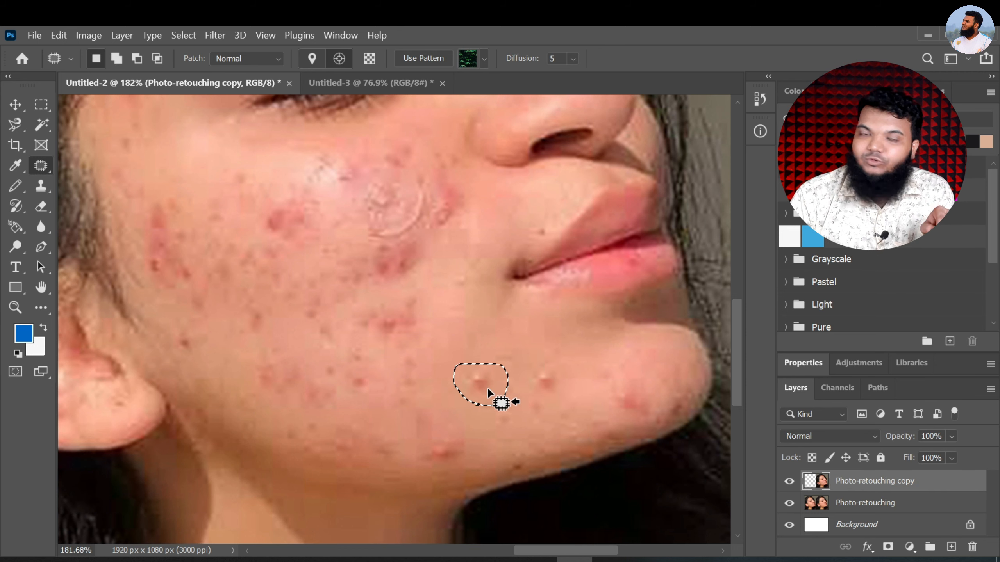
{"action": "left_click_drag", "start_coordinate": [488, 387], "coordinate": [556, 347]}
{"action": "left_click_drag", "start_coordinate": [559, 346], "coordinate": [582, 416]}
{"action": "left_click_drag", "start_coordinate": [550, 406], "coordinate": [457, 414]}
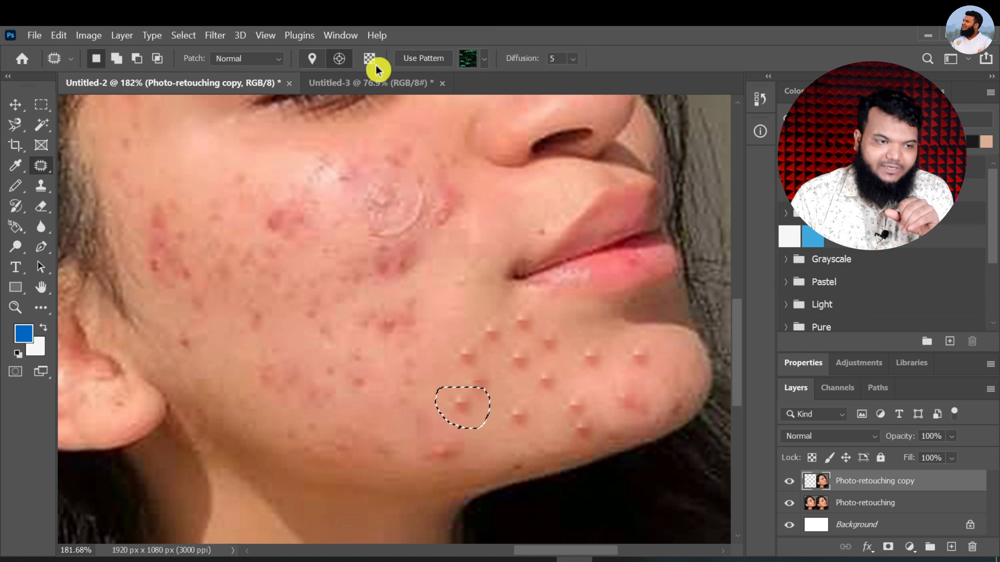
Outline clean skin beside the mouth corner and place it over the duplicated pimples between the lower cheek and chin
{"action": "scroll", "coordinate": [469, 348], "scroll_direction": "up", "scroll_amount": 1}
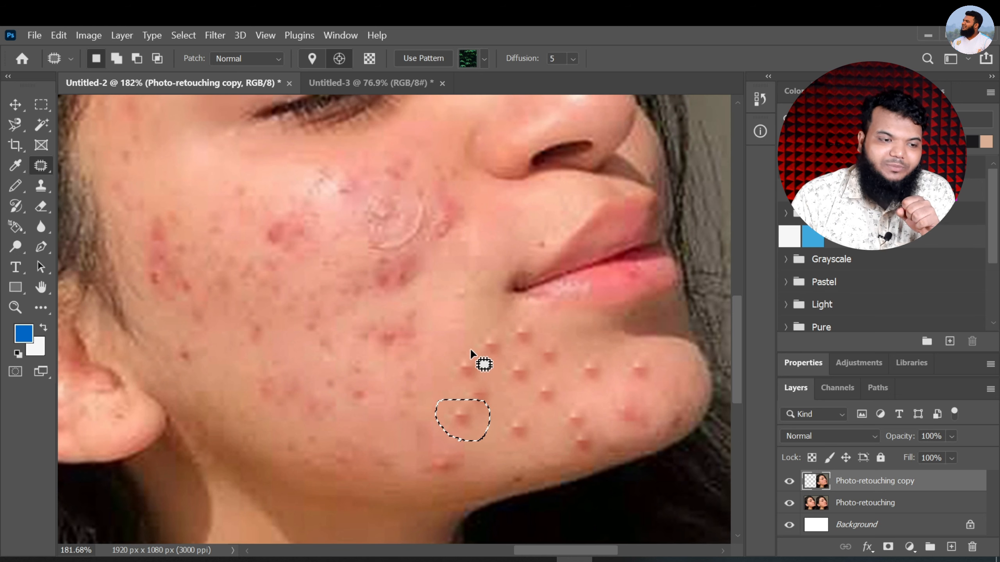
{"action": "mouse_move", "coordinate": [476, 253]}
{"action": "left_mouse_down"}
{"action": "mouse_move", "coordinate": [438, 274]}
{"action": "mouse_move", "coordinate": [440, 322]}
{"action": "mouse_move", "coordinate": [484, 276]}
{"action": "mouse_move", "coordinate": [468, 244]}
{"action": "mouse_move", "coordinate": [453, 267]}
{"action": "mouse_move", "coordinate": [512, 334]}
{"action": "mouse_move", "coordinate": [483, 357]}
{"action": "left_mouse_up"}
{"action": "mouse_move", "coordinate": [479, 363]}
{"action": "left_mouse_down"}
{"action": "mouse_move", "coordinate": [466, 398]}
{"action": "mouse_move", "coordinate": [523, 408]}
{"action": "mouse_move", "coordinate": [498, 345]}
{"action": "mouse_move", "coordinate": [551, 372]}
{"action": "left_mouse_up"}
{"action": "left_click_drag", "start_coordinate": [552, 367], "coordinate": [584, 426]}
{"action": "left_click", "coordinate": [644, 409]}
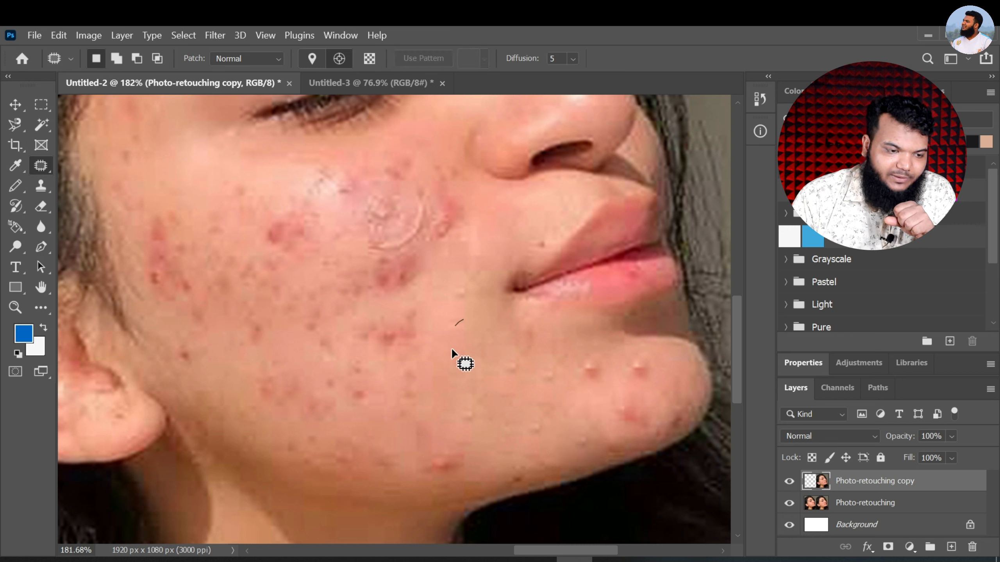
Outline another area of clear skin on the lower cheek and place it over the remaining spots and bumps on the chin
{"action": "mouse_move", "coordinate": [454, 313]}
{"action": "left_mouse_down"}
{"action": "mouse_move", "coordinate": [455, 336]}
{"action": "mouse_move", "coordinate": [637, 380]}
{"action": "mouse_move", "coordinate": [625, 404]}
{"action": "mouse_move", "coordinate": [504, 372]}
{"action": "mouse_move", "coordinate": [466, 414]}
{"action": "left_mouse_up"}
{"action": "mouse_move", "coordinate": [486, 412]}
{"action": "left_mouse_down"}
{"action": "mouse_move", "coordinate": [542, 416]}
{"action": "mouse_move", "coordinate": [529, 420]}
{"action": "mouse_move", "coordinate": [547, 428]}
{"action": "mouse_move", "coordinate": [548, 405]}
{"action": "mouse_move", "coordinate": [511, 389]}
{"action": "mouse_move", "coordinate": [523, 418]}
{"action": "mouse_move", "coordinate": [573, 428]}
{"action": "left_mouse_up"}
{"action": "left_click", "coordinate": [517, 410]}
{"action": "scroll", "coordinate": [530, 434], "scroll_direction": "down", "scroll_amount": 5}
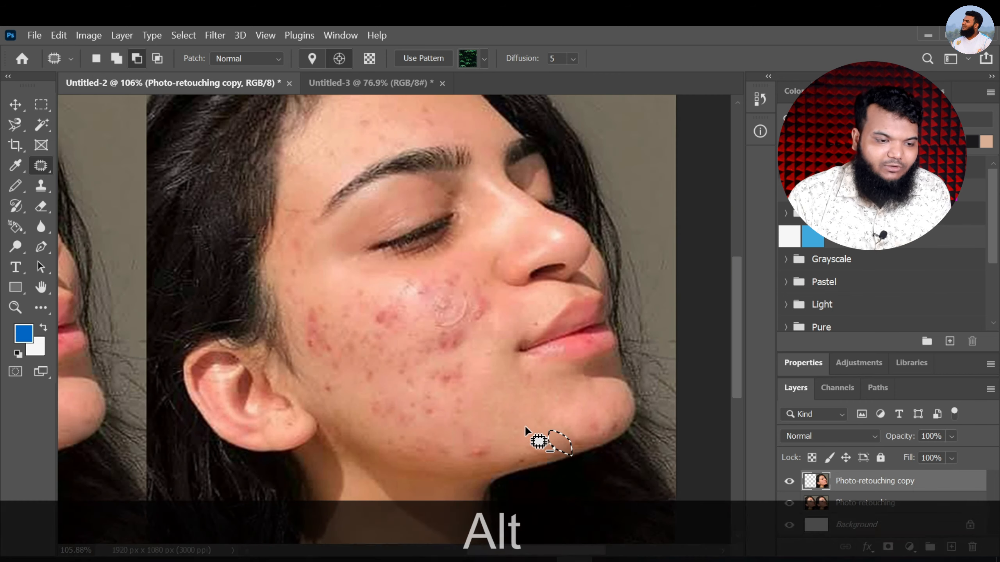